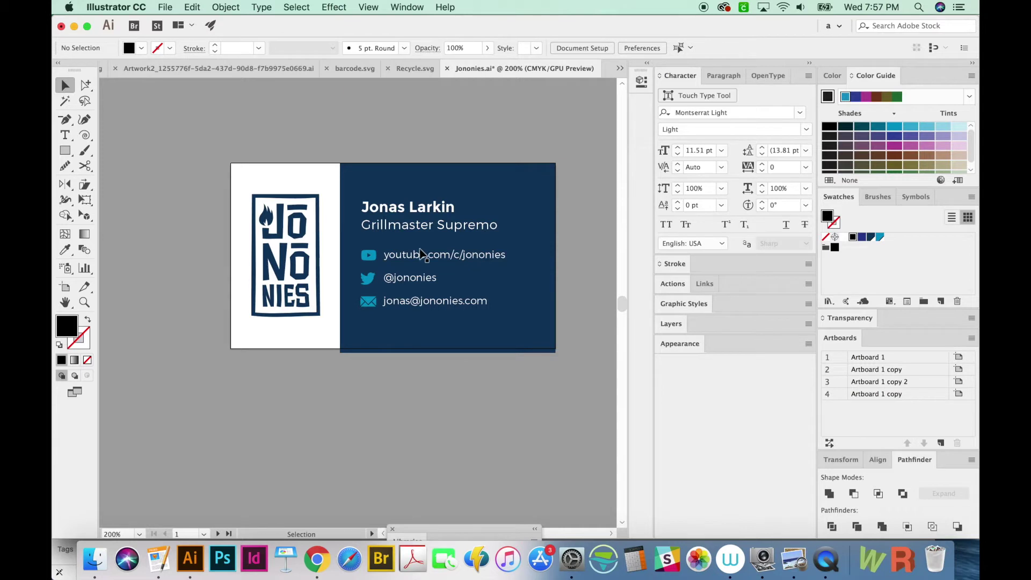
- Pan and zoom across the canvas to view the Jonas Larkin and Bill Marvo cards
left_click_drag(438, 304, 446, 326)
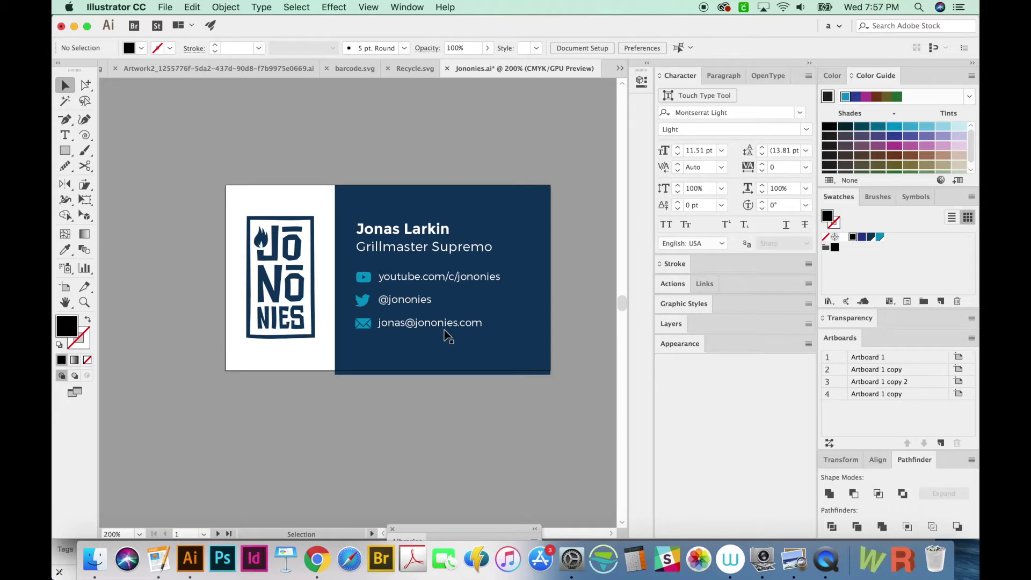
left_click_drag(422, 350, 410, 346)
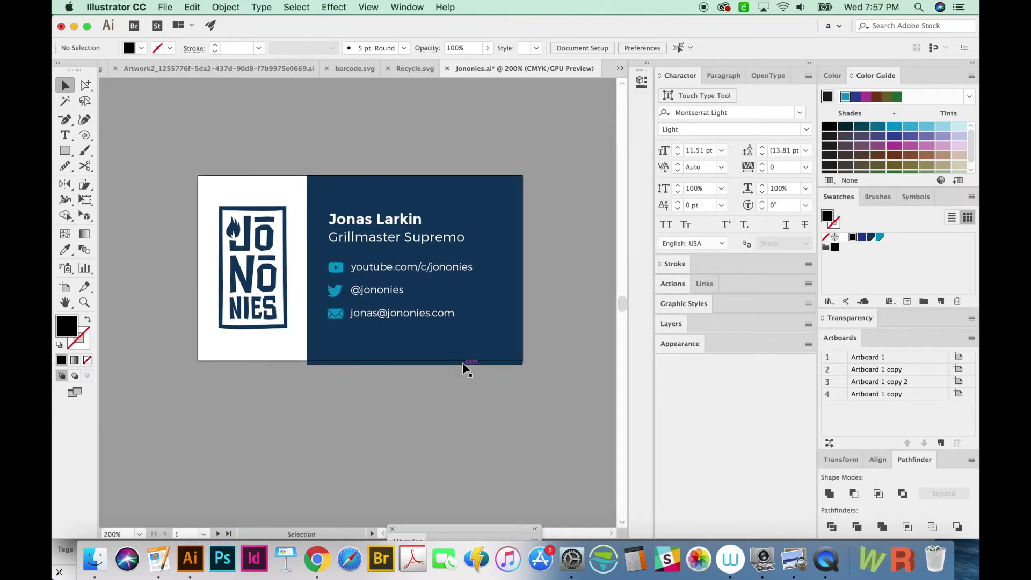
scroll(518, 327, "up", 2)
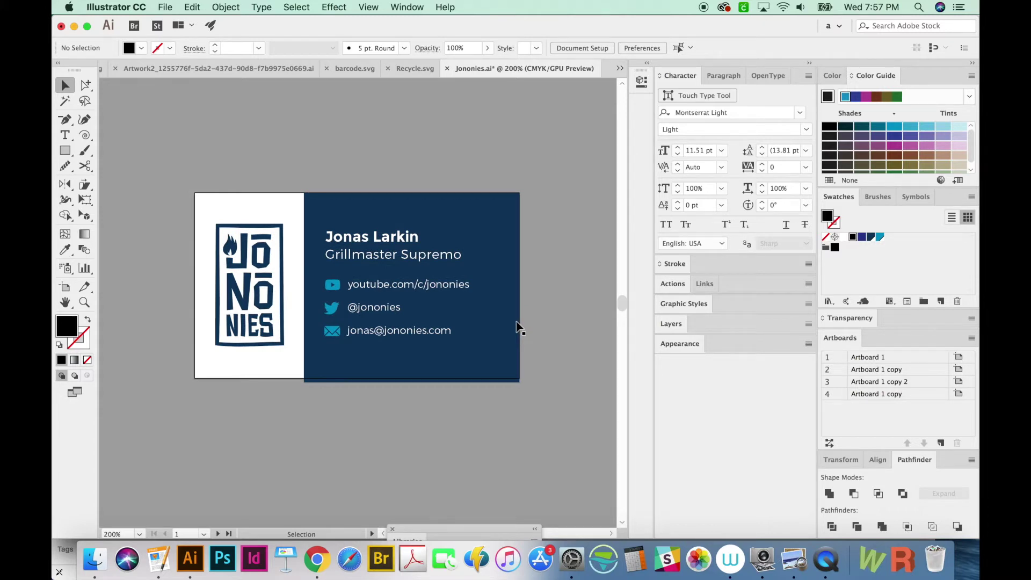
key("space")
key("super+minus")
key("super+minus")
key("super+minus")
mouse_move(520, 387)
left_mouse_down()
mouse_move(524, 373)
mouse_move(483, 350)
mouse_move(371, 354)
mouse_move(498, 362)
mouse_move(350, 374)
mouse_move(388, 420)
left_mouse_up()
key("z")
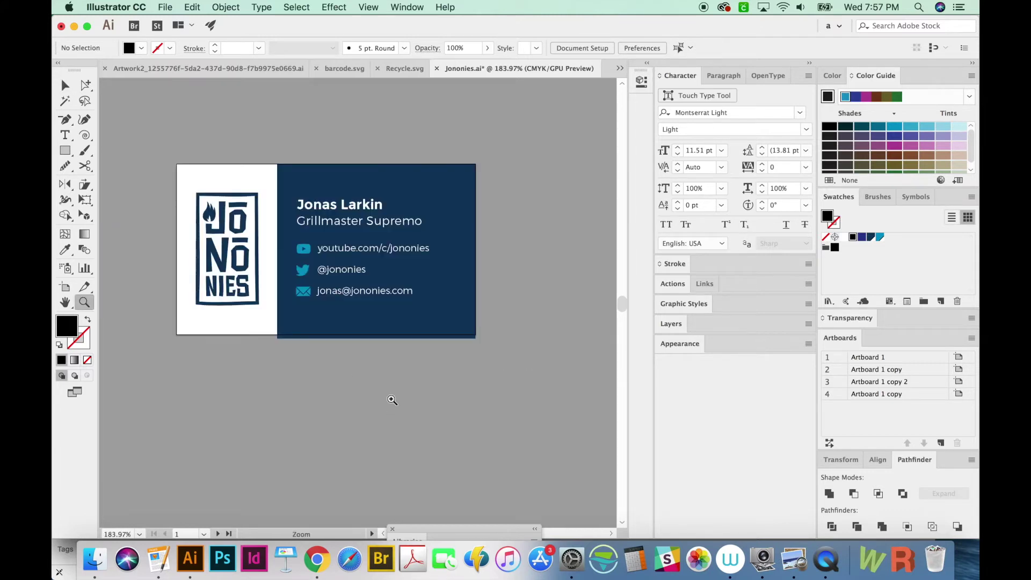
- Select Artboard 1 through the last artboard together in the Artboards panel
left_click_drag(521, 370, 529, 352)
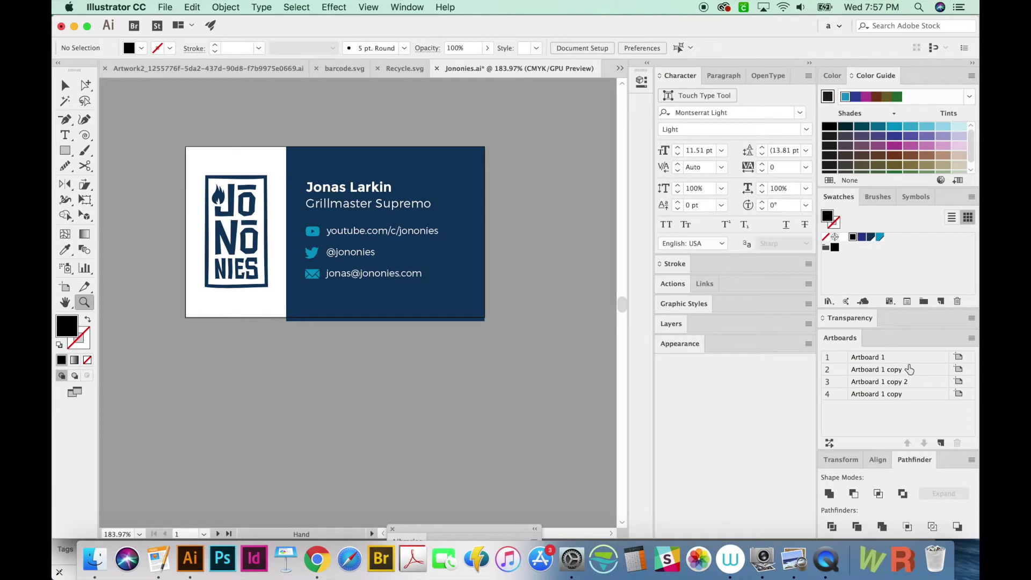
left_click(917, 356)
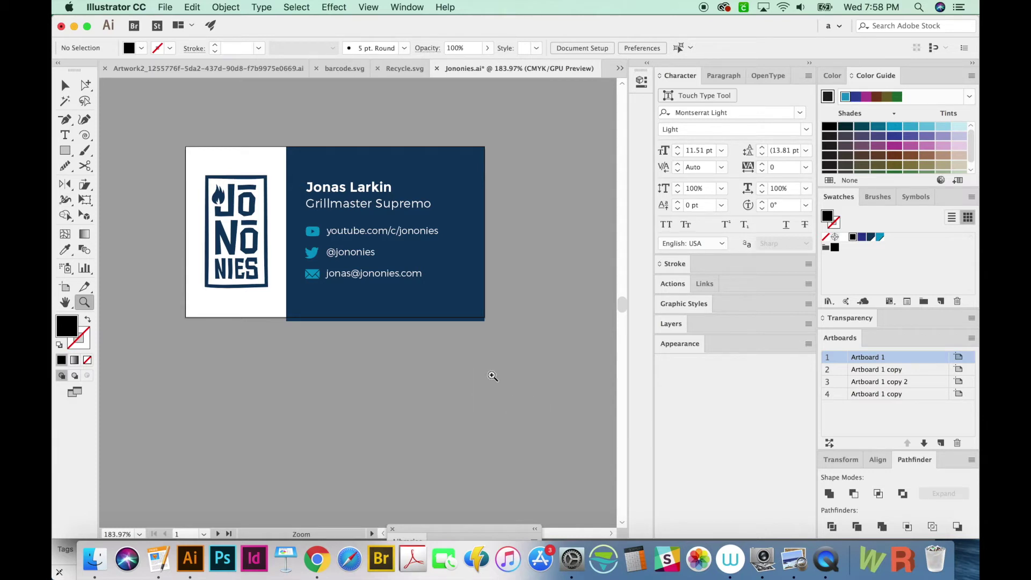
left_click_drag(504, 391, 500, 389)
key("a")
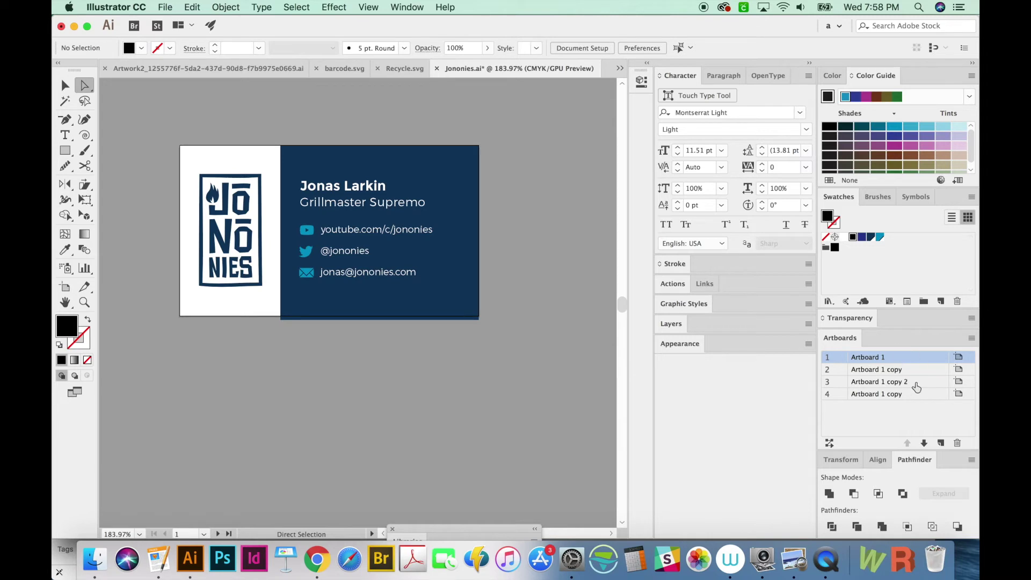
left_click(931, 396, "shift")
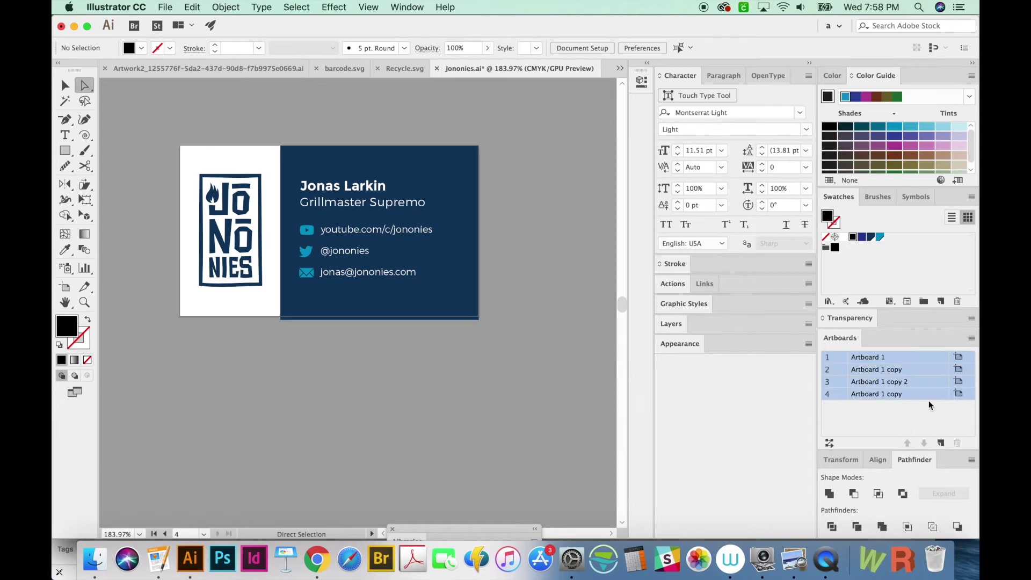
left_click(923, 418)
left_click(902, 358)
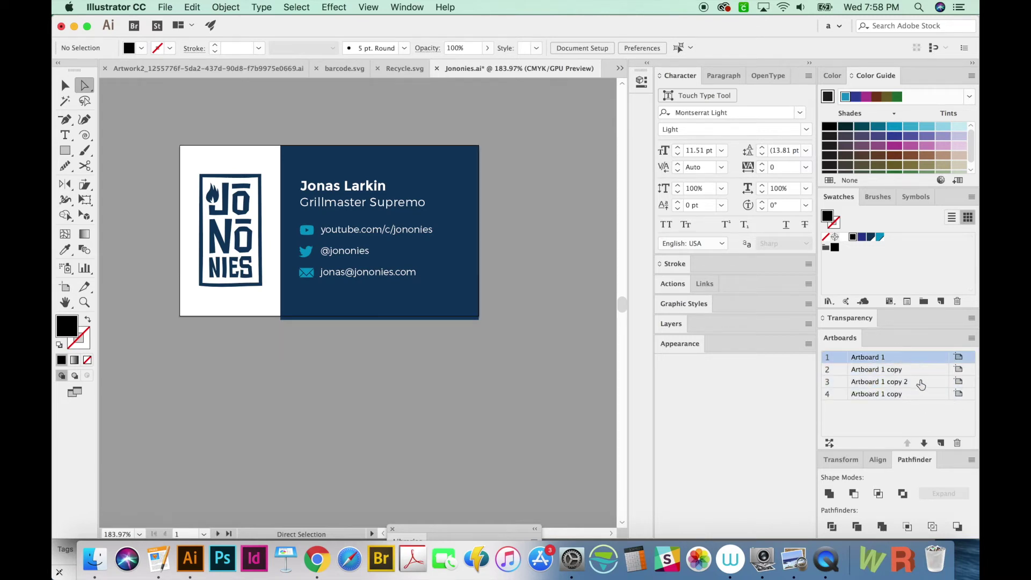
left_click(919, 380, "shift")
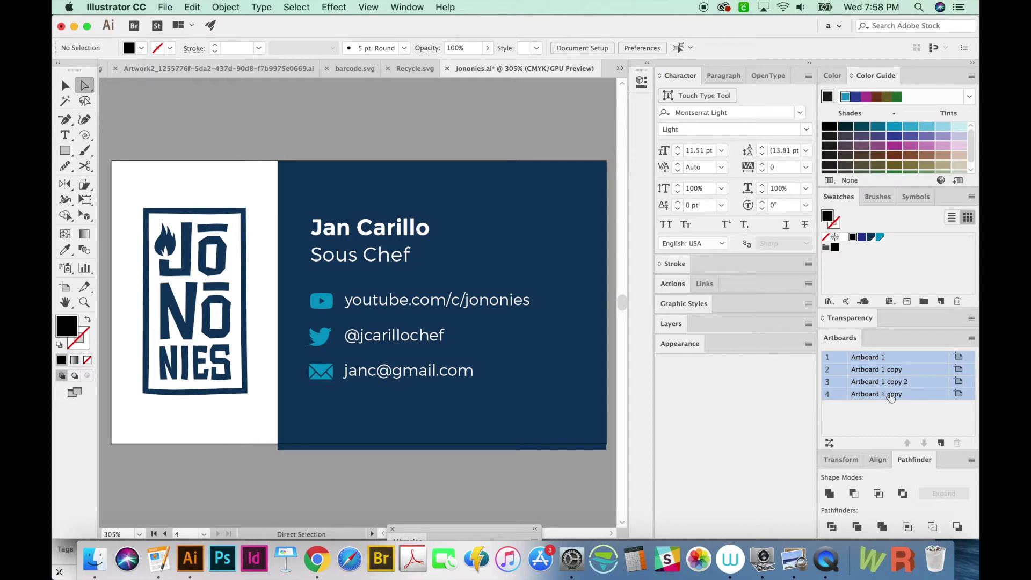
- Set the selected artboards' height to 2.5 in, then zoom out to review the taller cards
key("shift+o")
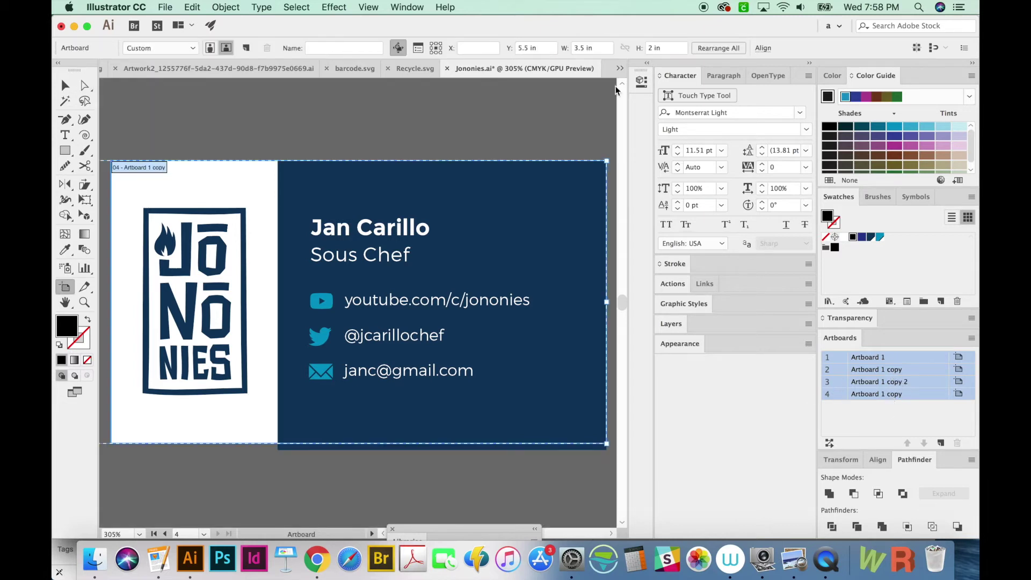
left_click(668, 47)
type("5")
key("Return")
key("ctrl+minus")
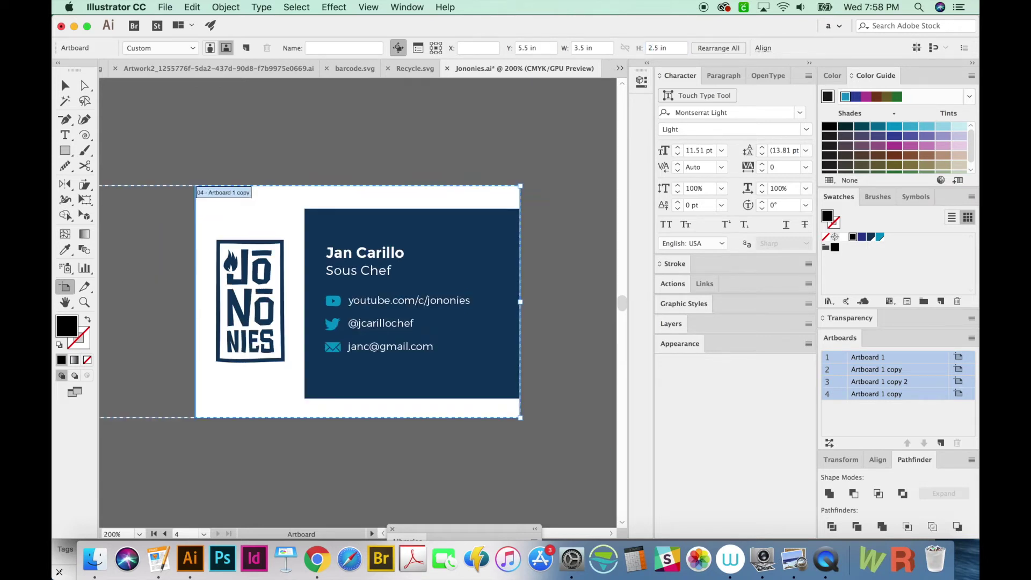
key("ctrl+minus")
mouse_move(495, 298)
left_mouse_down()
mouse_move(403, 312)
mouse_move(529, 311)
left_mouse_up()
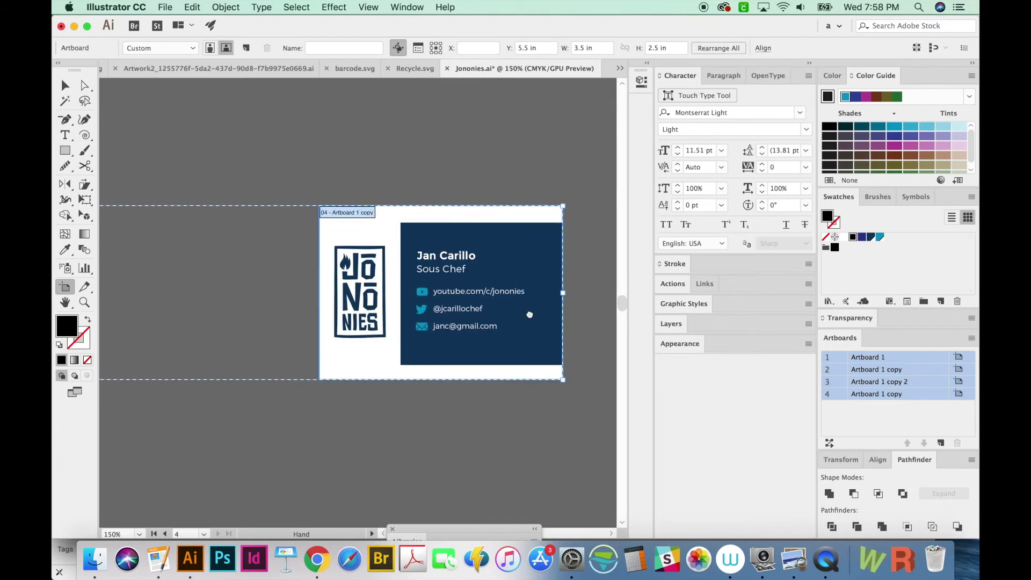
left_click_drag(380, 357, 590, 363)
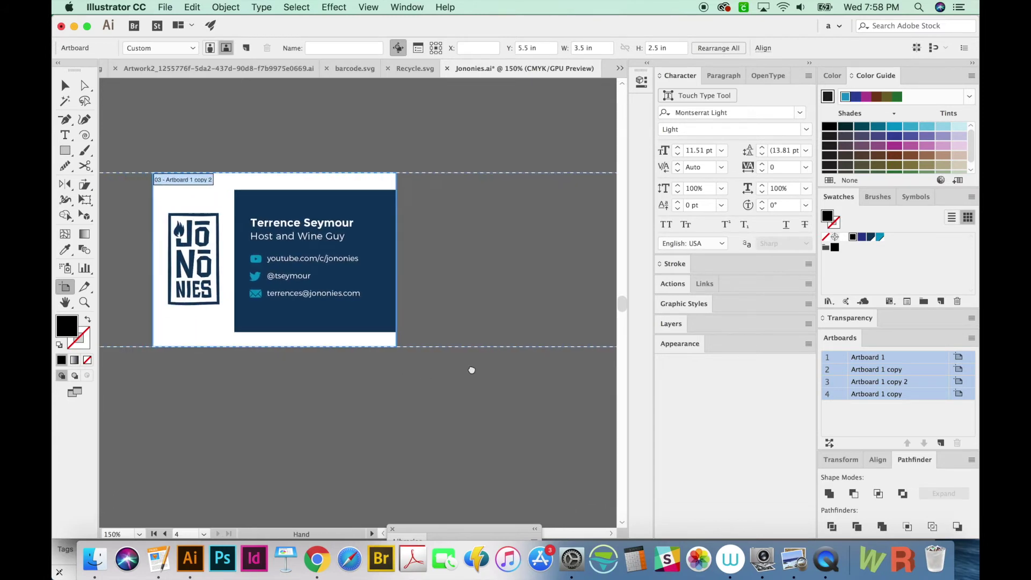
mouse_move(472, 368)
left_mouse_down()
mouse_move(477, 406)
mouse_move(432, 415)
left_mouse_up()
key("ctrl+minus")
key("ctrl+minus")
key("ctrl+minus")
- Drag the blue panels' top edge upward so they span each card's full 2.5 in height
mouse_move(369, 373)
left_mouse_down()
mouse_move(378, 233)
mouse_move(416, 212)
mouse_move(382, 345)
left_mouse_up()
key("v")
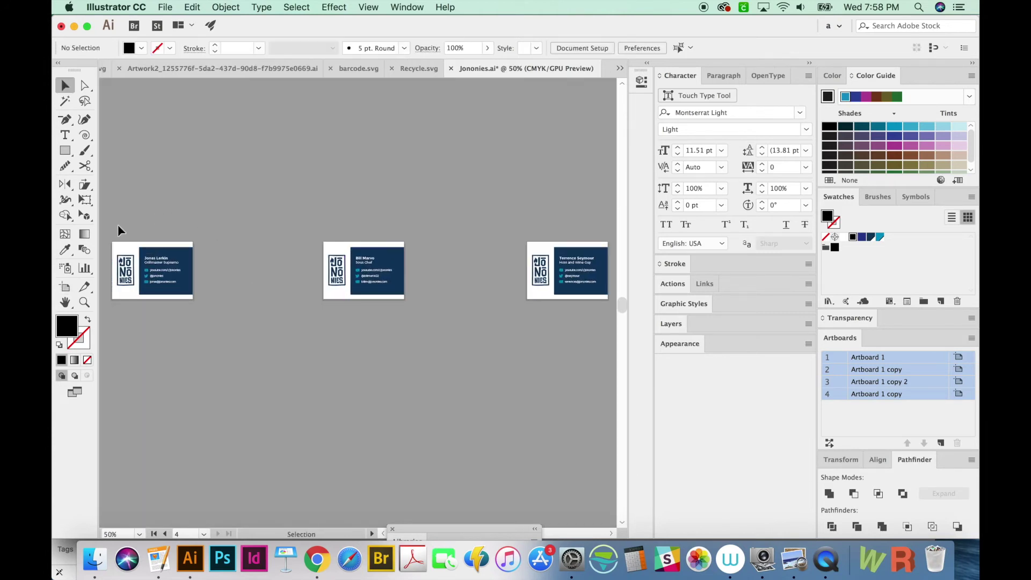
scroll(403, 241, "right", 5)
scroll(589, 257, "right", 3)
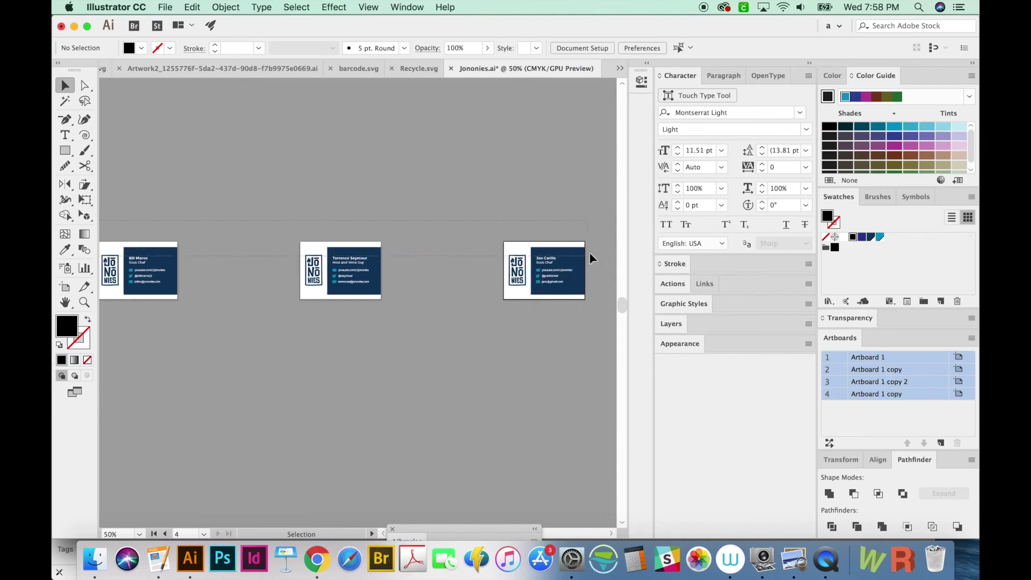
left_click(537, 263)
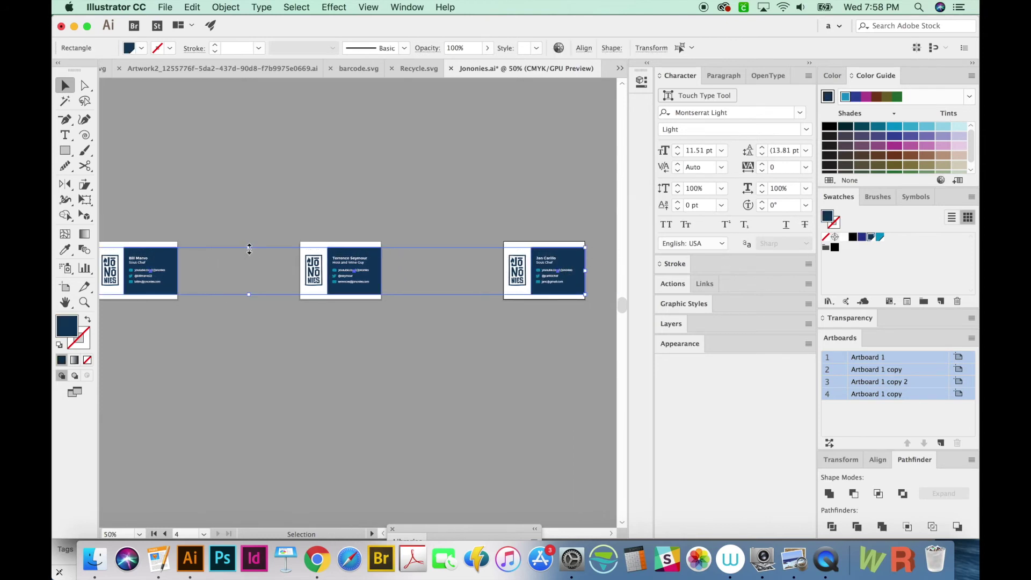
left_click_drag(249, 249, 250, 240)
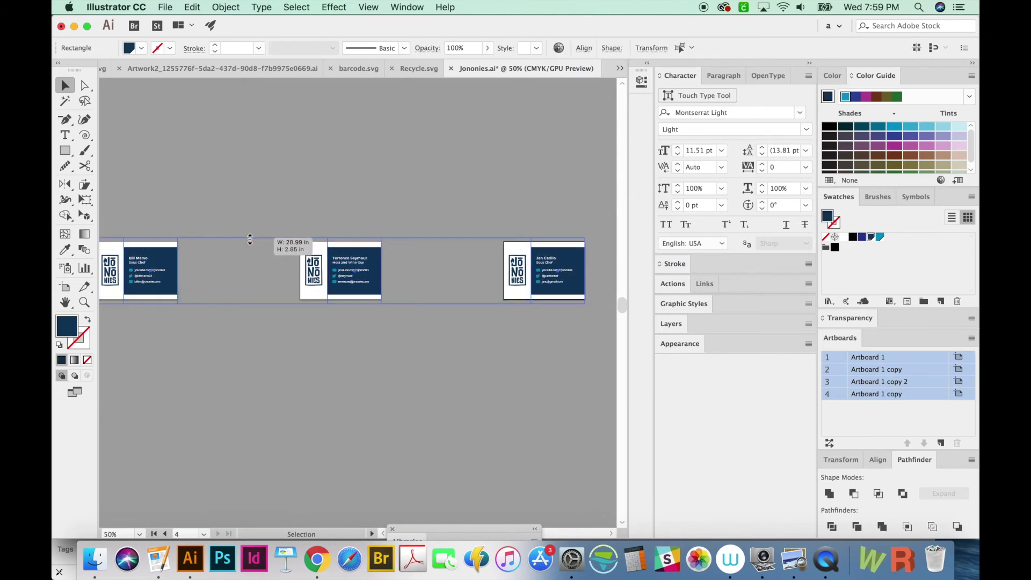
left_click(362, 352)
scroll(376, 362, "left", 3)
key("z")
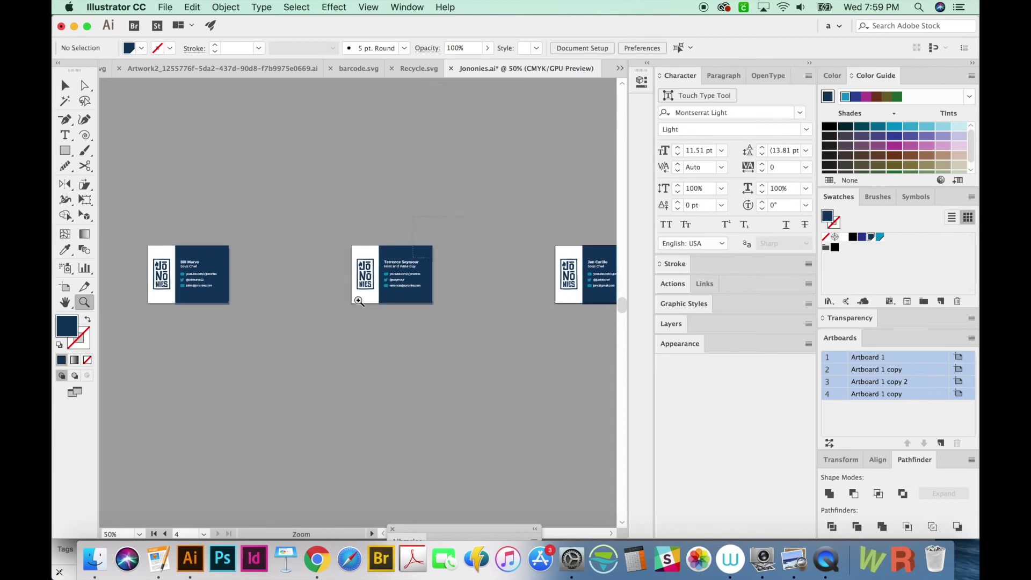
left_click_drag(359, 300, 394, 440)
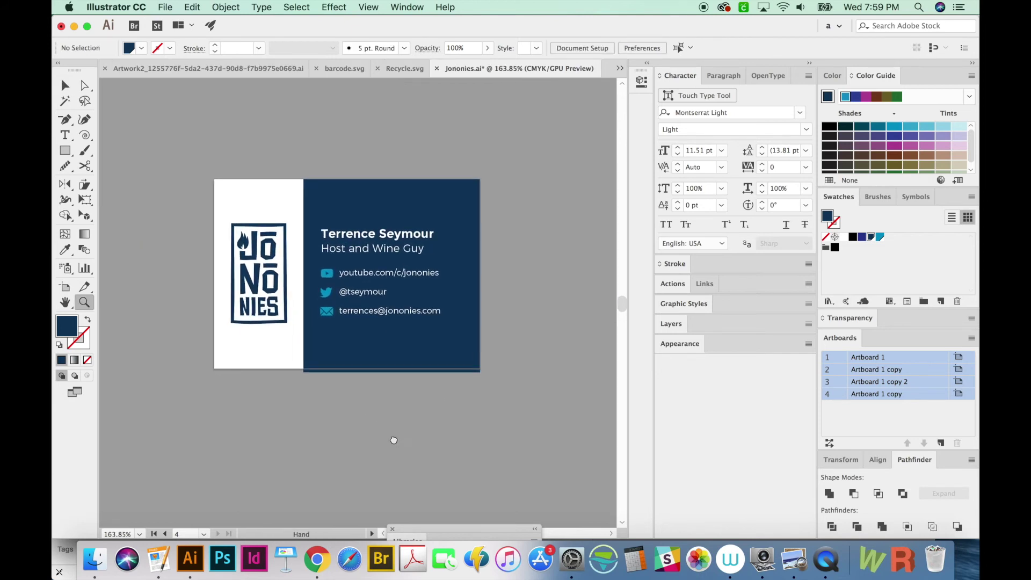
left_click_drag(487, 373, 486, 374)
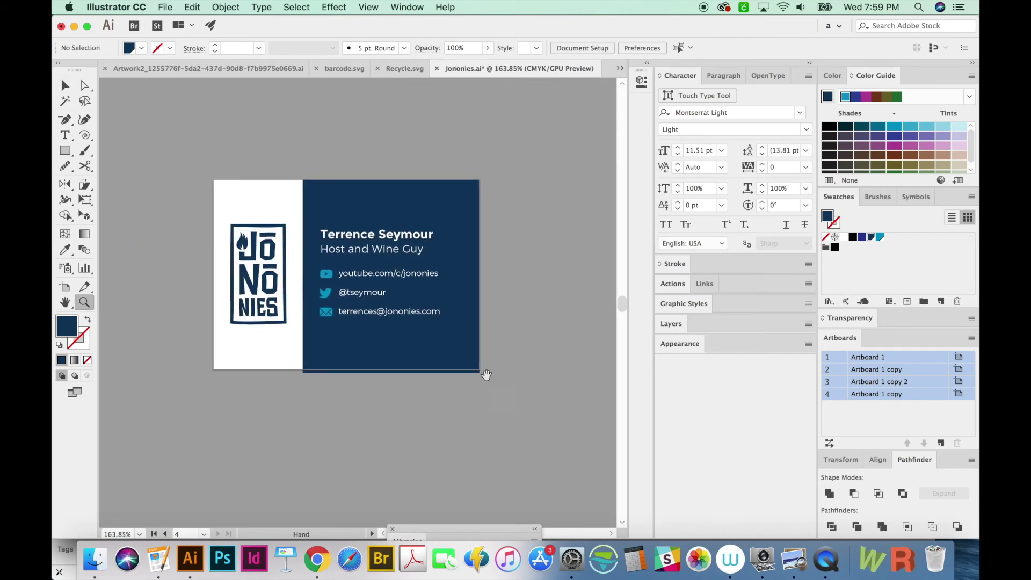
left_click(870, 426)
left_click(921, 361)
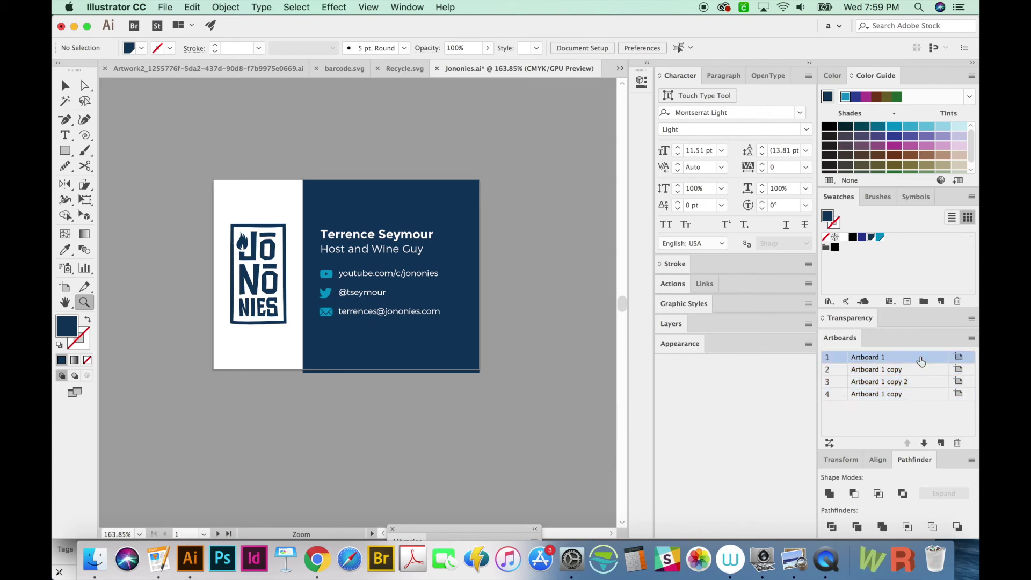
left_click(926, 383)
left_click(894, 426)
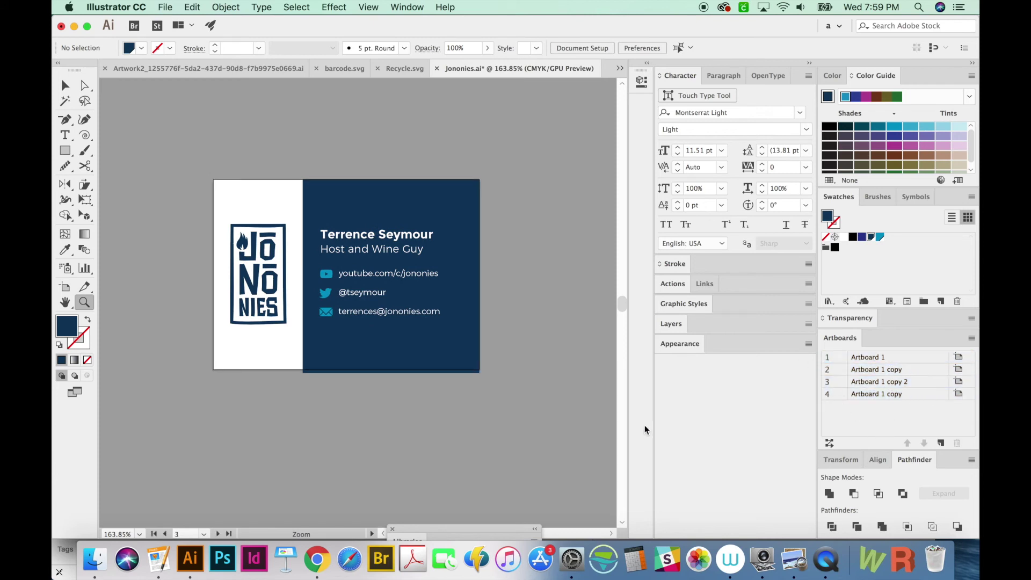
scroll(467, 398, "left", 2)
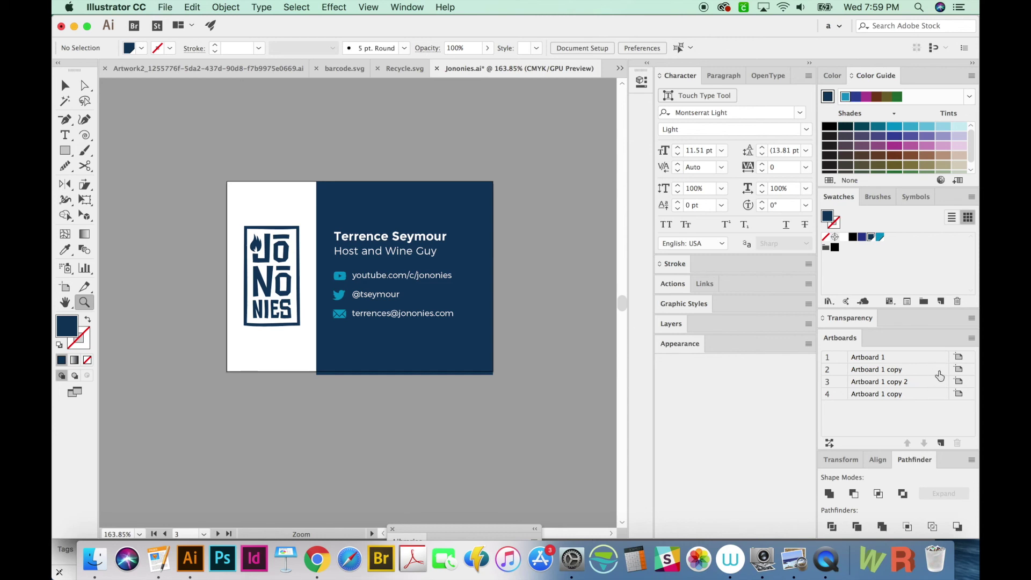
scroll(357, 422, "left", 5)
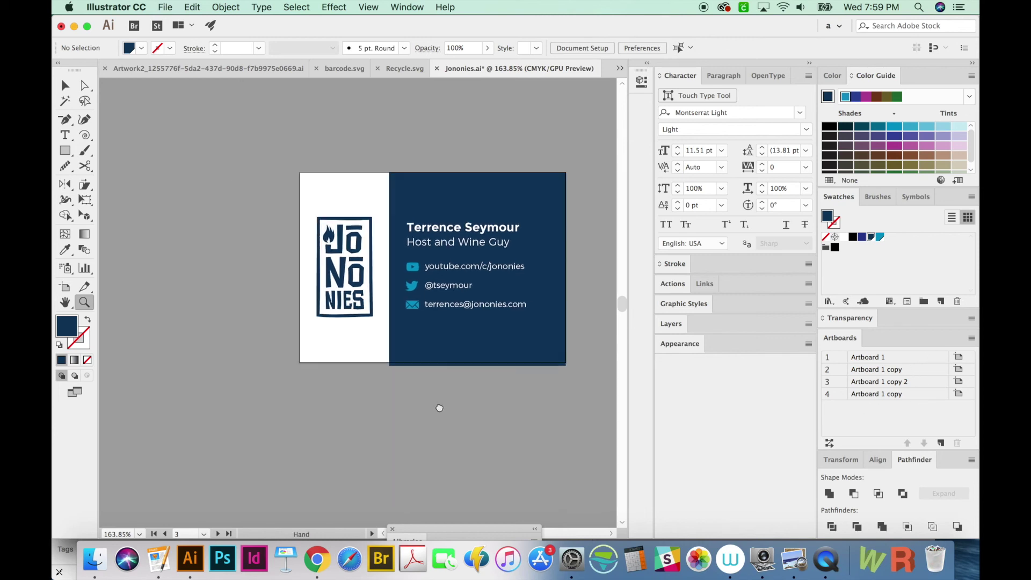
scroll(415, 460, "up", 2)
left_click_drag(386, 476, 326, 466)
scroll(347, 468, "down", 1)
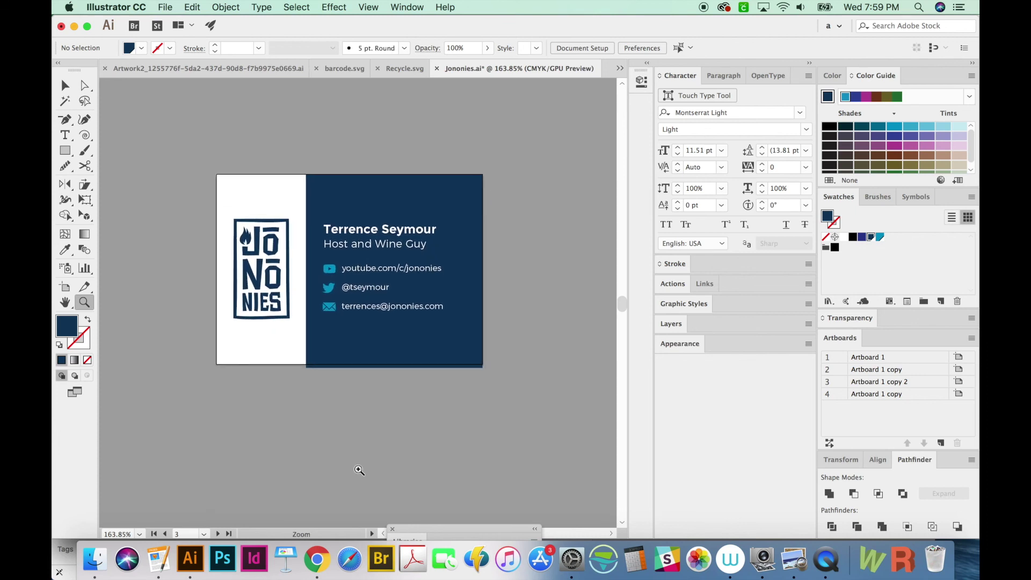
scroll(290, 422, "left", 2)
scroll(291, 422, "down", 1)
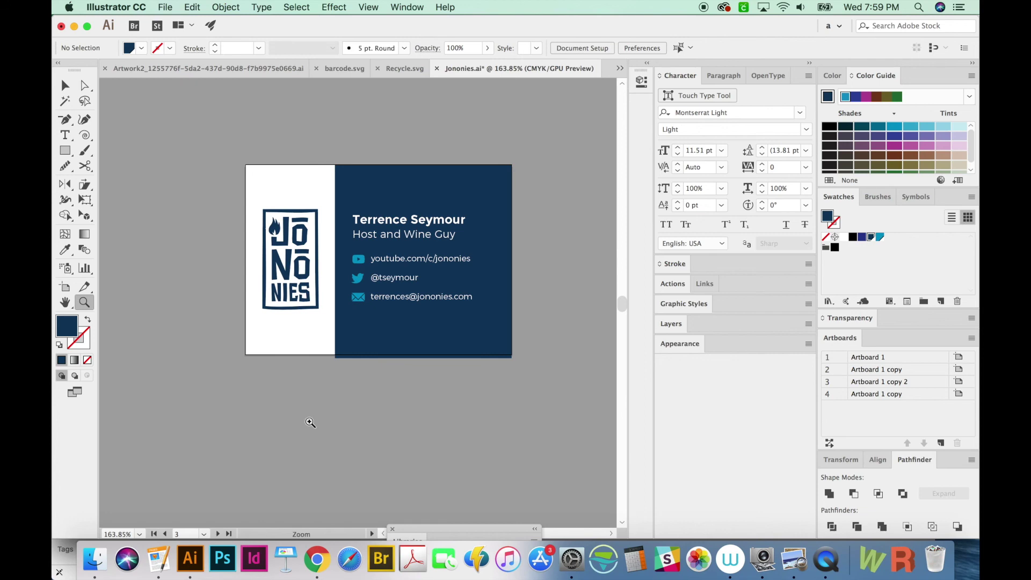